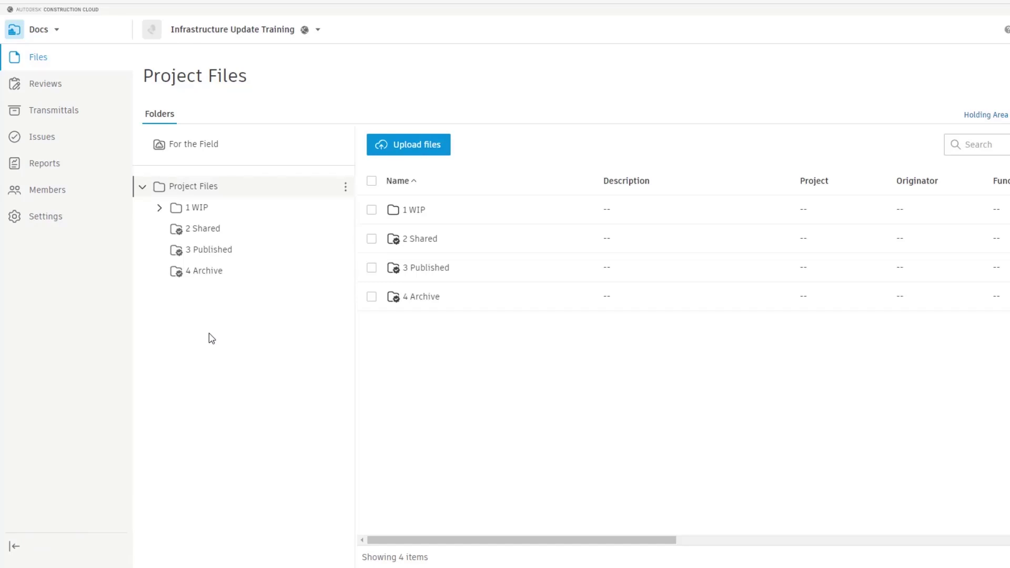
# Expand 1 WIP and Z - Multi-Discipline in the folder tree to list the Civil 3D folder's files
pyautogui.click(156, 209)
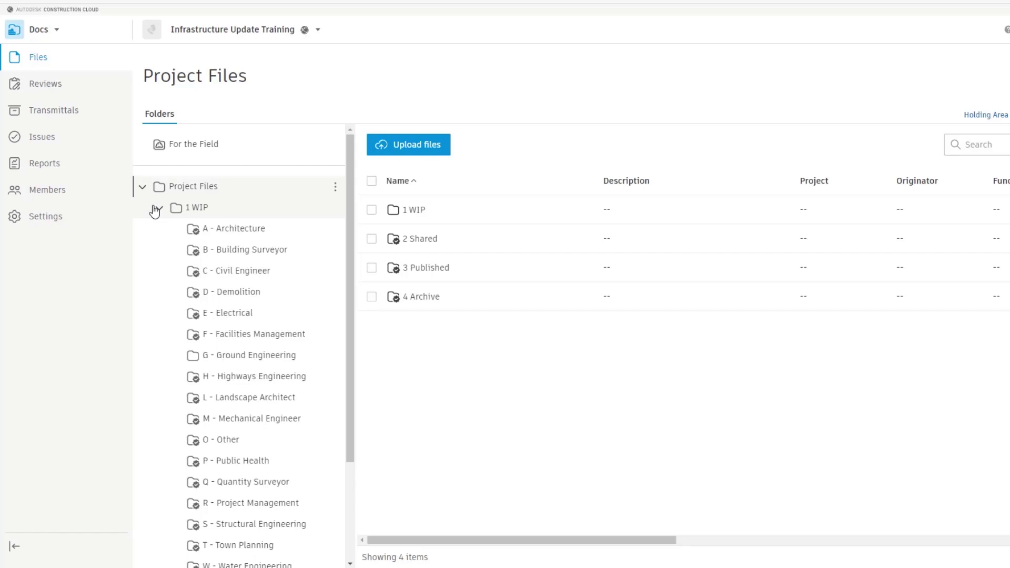
pyautogui.scroll(-1, 348, 285)
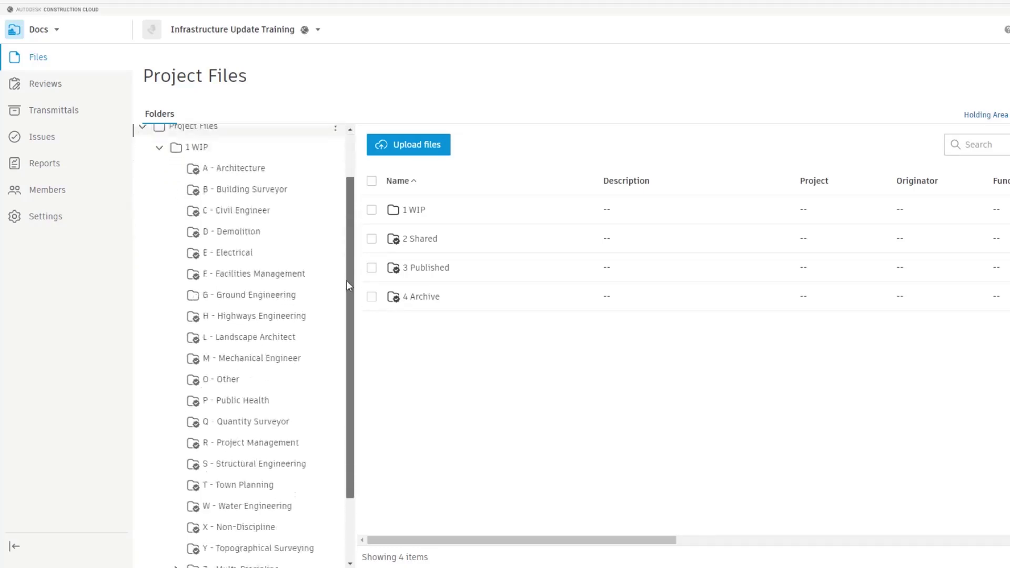
pyautogui.scroll(-1, 348, 286)
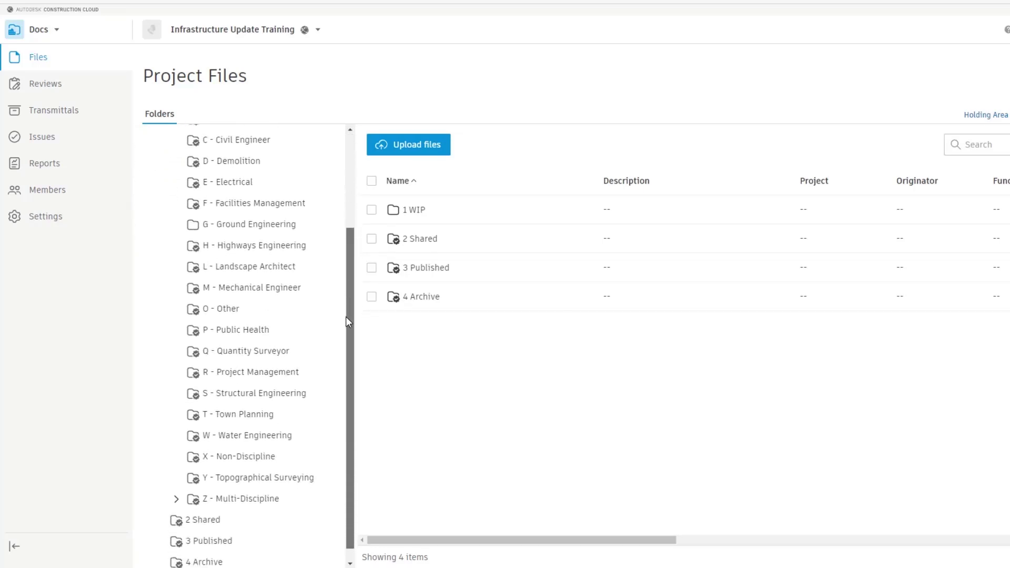
pyautogui.click(233, 499)
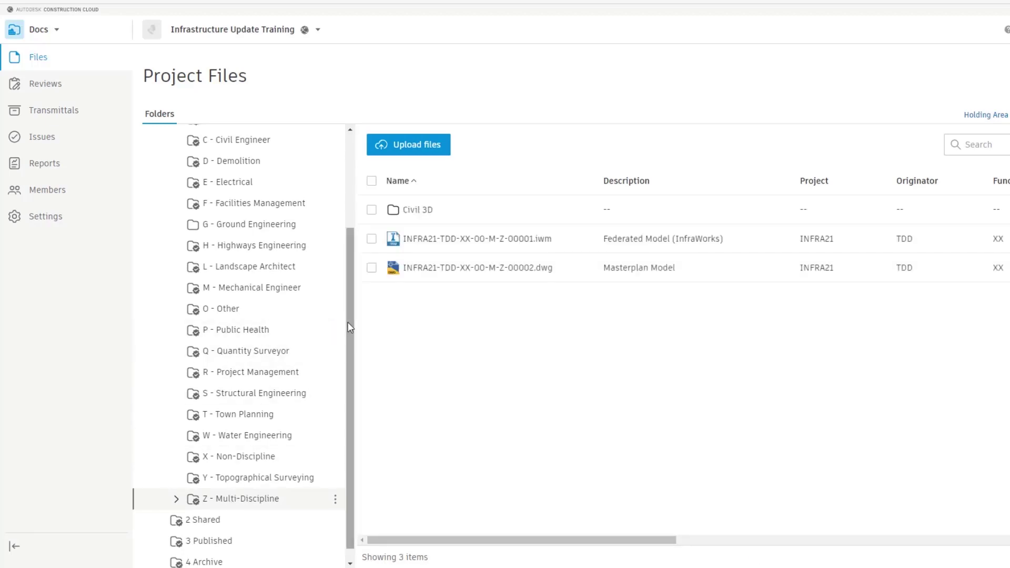
pyautogui.scroll(-1, 350, 326)
pyautogui.click(178, 486)
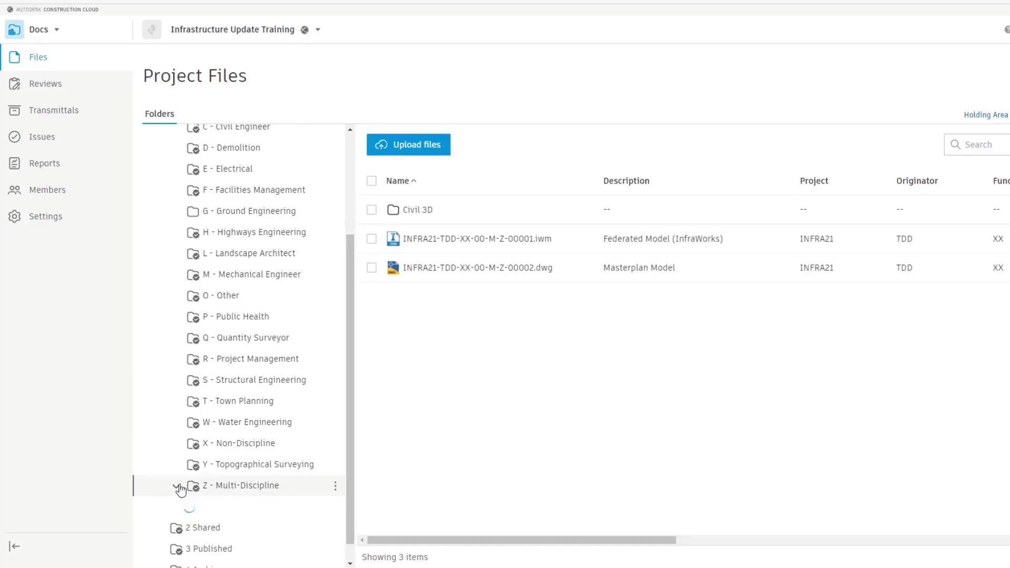
pyautogui.scroll(-1, 187, 491)
pyautogui.click(193, 486)
pyautogui.scroll(-1, 194, 490)
pyautogui.click(235, 469)
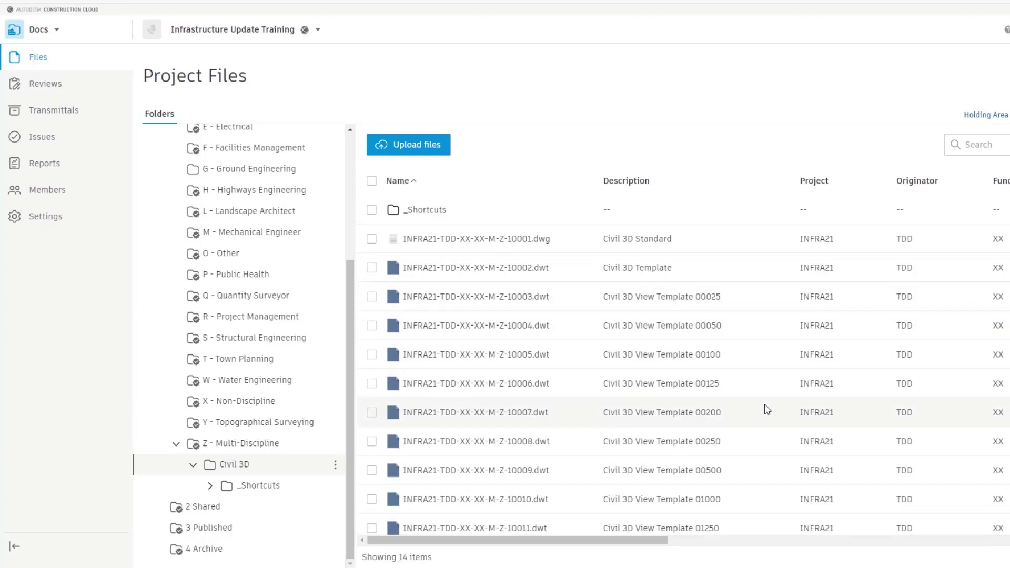
pyautogui.scroll(-1, 684, 363)
pyautogui.scroll(-1, 684, 363)
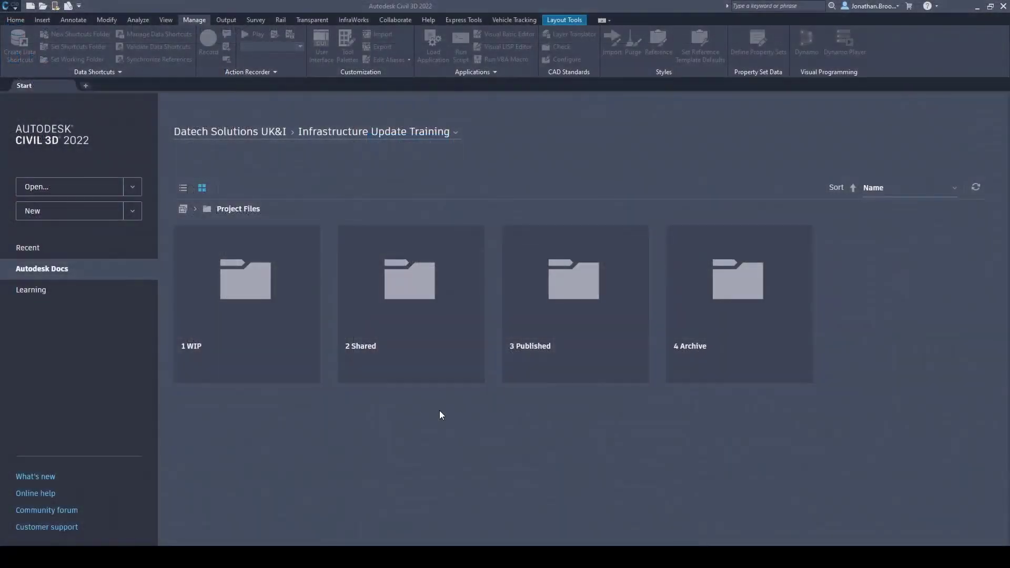
# Open the INFRA21-TDD-XX-XX-M-Z-10002.dwt template from Autodesk Docs 1 WIP › Z - Multi-Discipline › Civil 3D
pyautogui.click(228, 315)
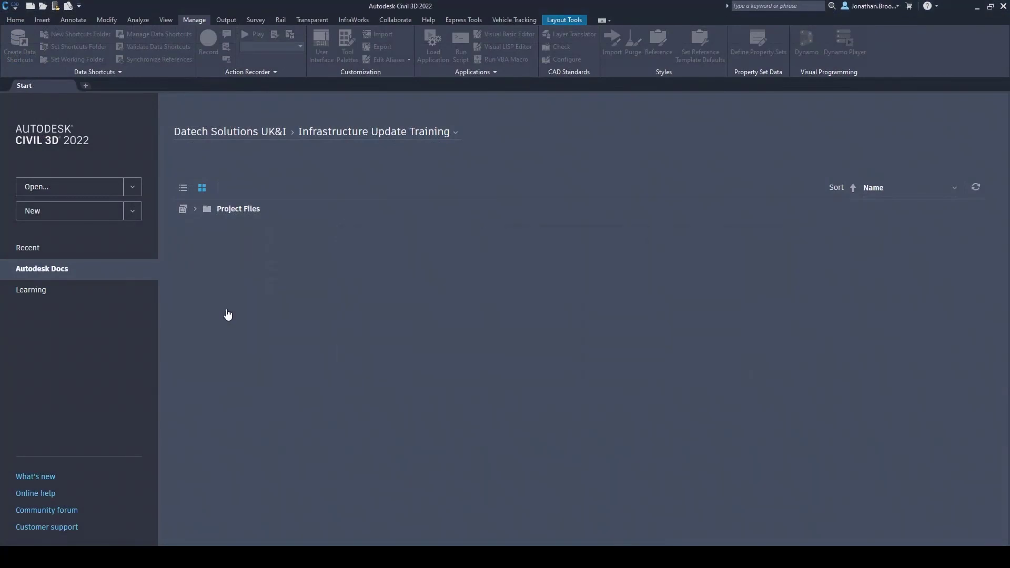
pyautogui.scroll(-10, 332, 341)
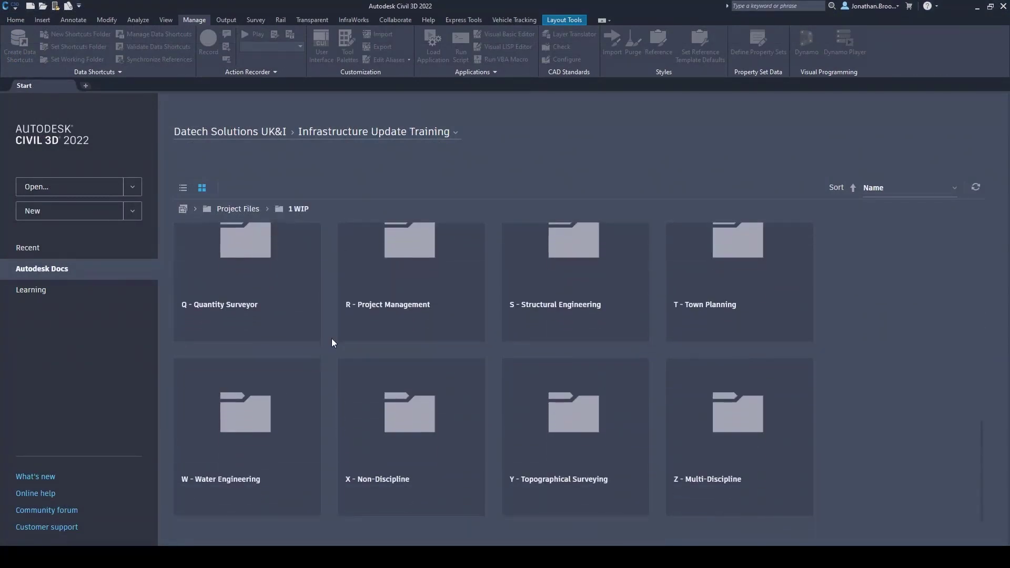
pyautogui.click(740, 463)
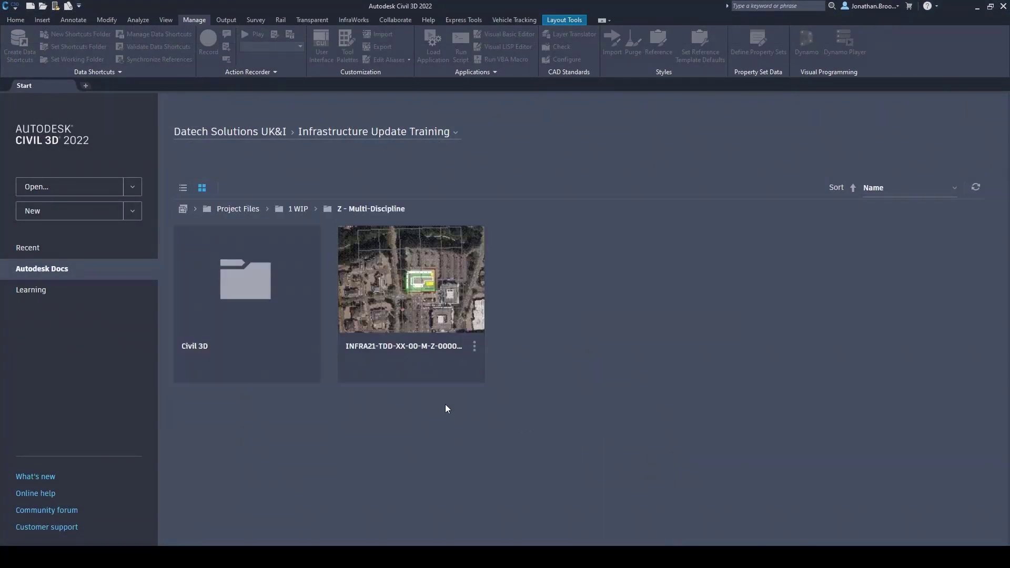
pyautogui.click(228, 332)
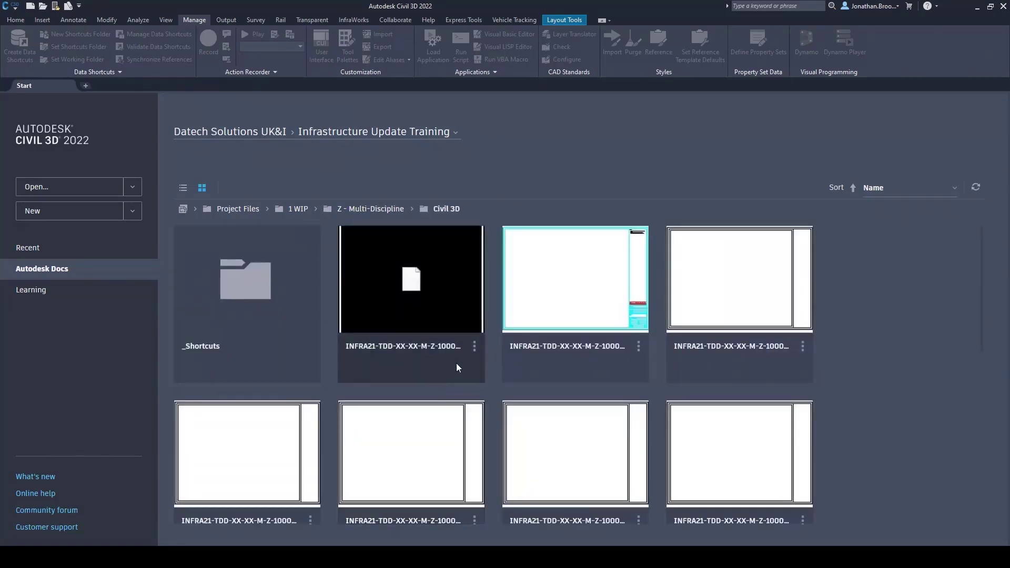
pyautogui.click(559, 349)
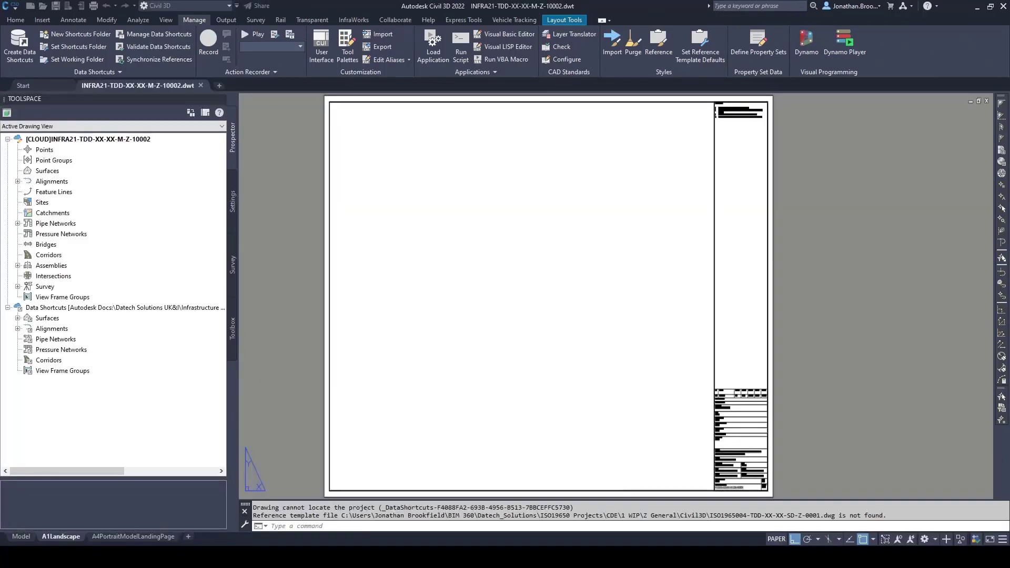
# Zoom to the full layout sheet and delete the not-found referenced template
pyautogui.middleClick(624, 266)
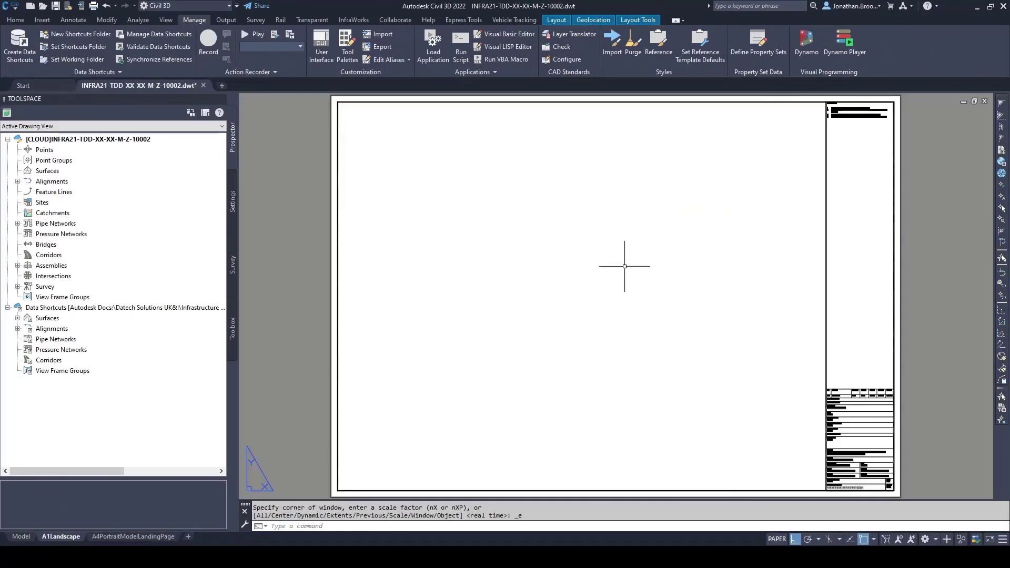
pyautogui.click(659, 51)
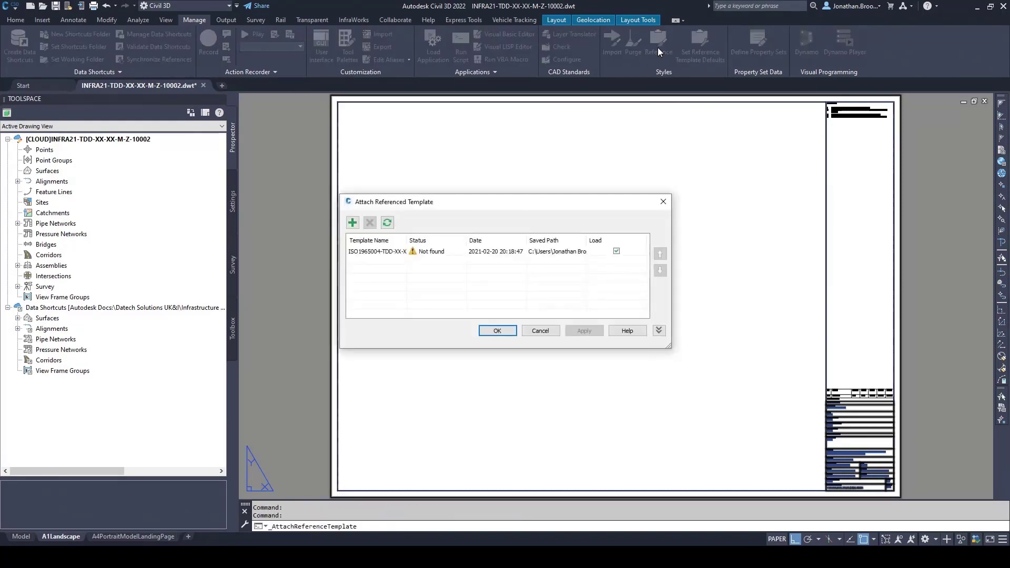
pyautogui.click(404, 254)
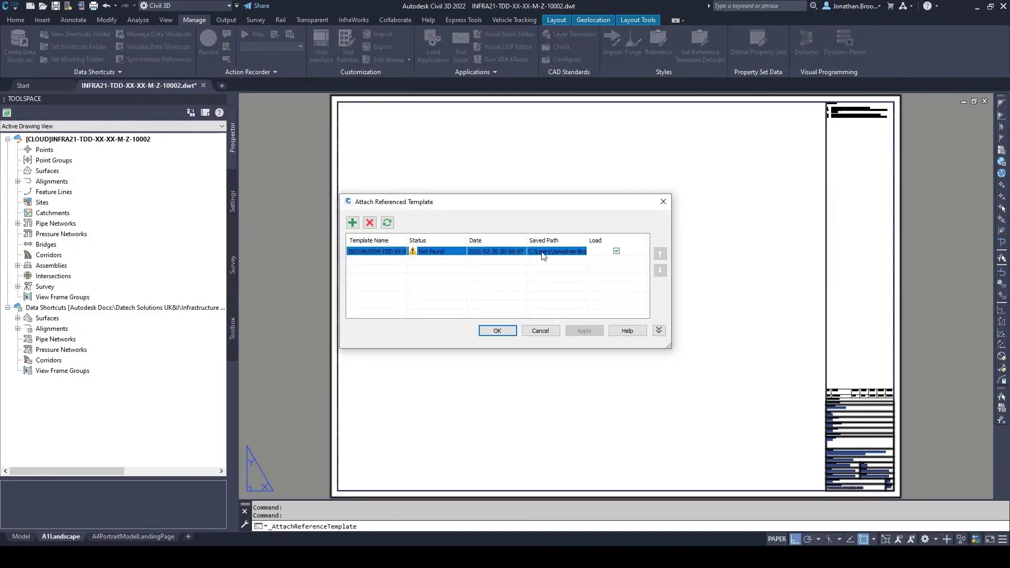
pyautogui.press('Delete')
# Add INFRA21-TDD-XX-XX-M-Z-10001.dwg from the Autodesk Docs Civil 3D folder as the referenced template
pyautogui.click(353, 223)
pyautogui.click(369, 343)
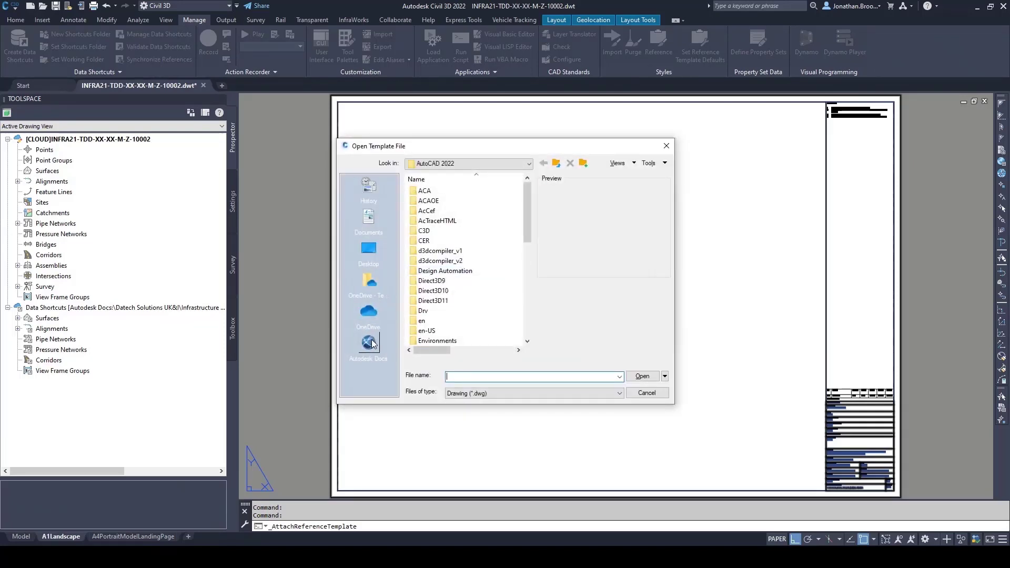
pyautogui.doubleClick(444, 191)
pyautogui.doubleClick(452, 206)
pyautogui.doubleClick(445, 341)
pyautogui.doubleClick(437, 191)
pyautogui.click(458, 201)
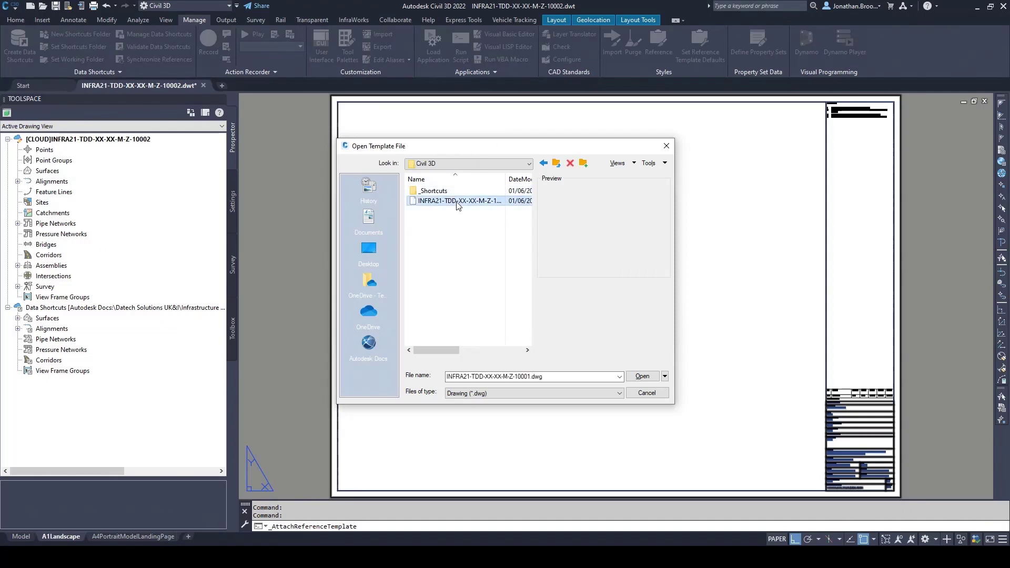
pyautogui.click(642, 376)
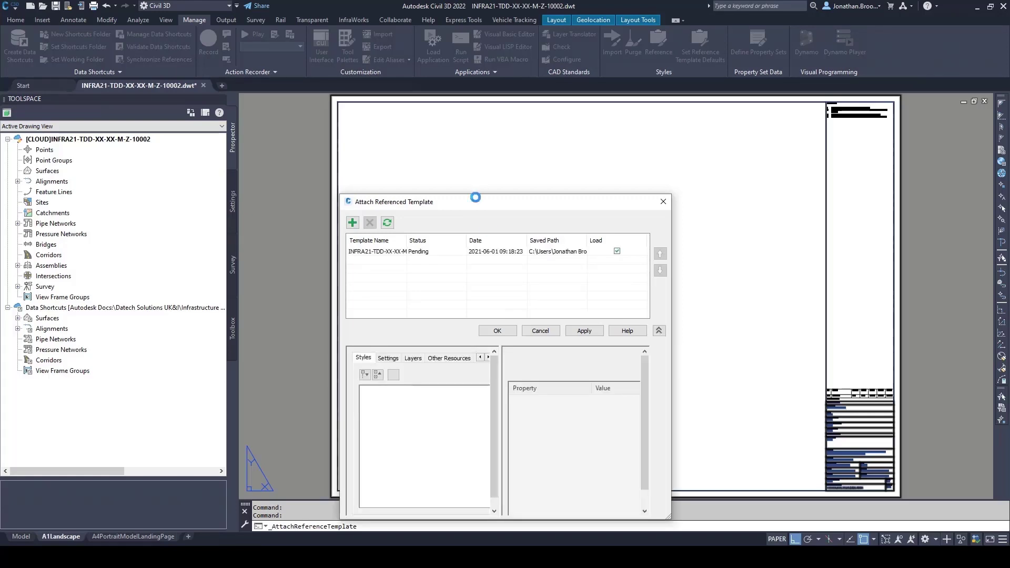
# Review the General and Multipurpose Styles of the 10001 template, then apply it and close the dialog
pyautogui.moveTo(480, 206); pyautogui.dragTo(488, 125)
pyautogui.click(376, 309)
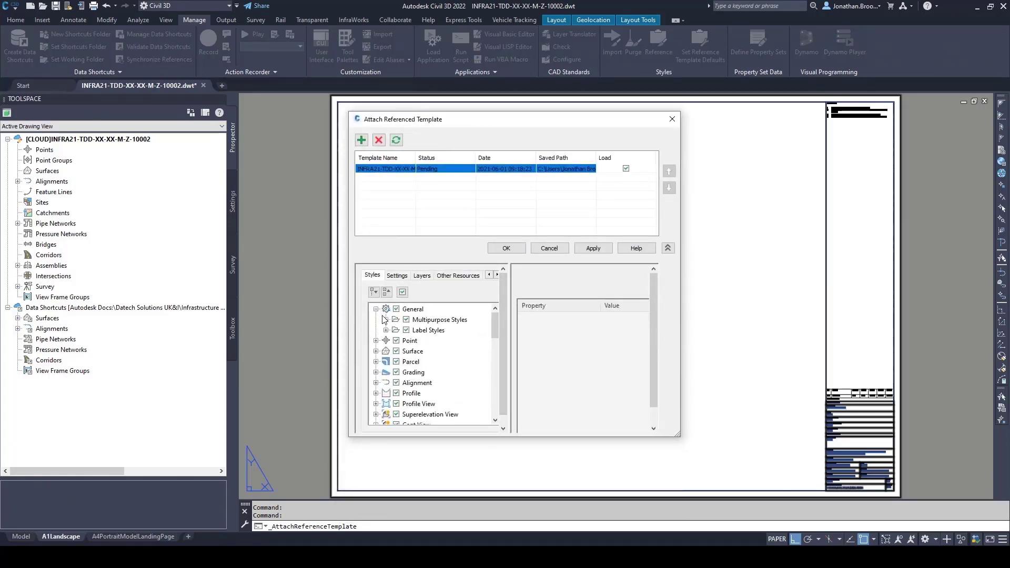
pyautogui.click(387, 320)
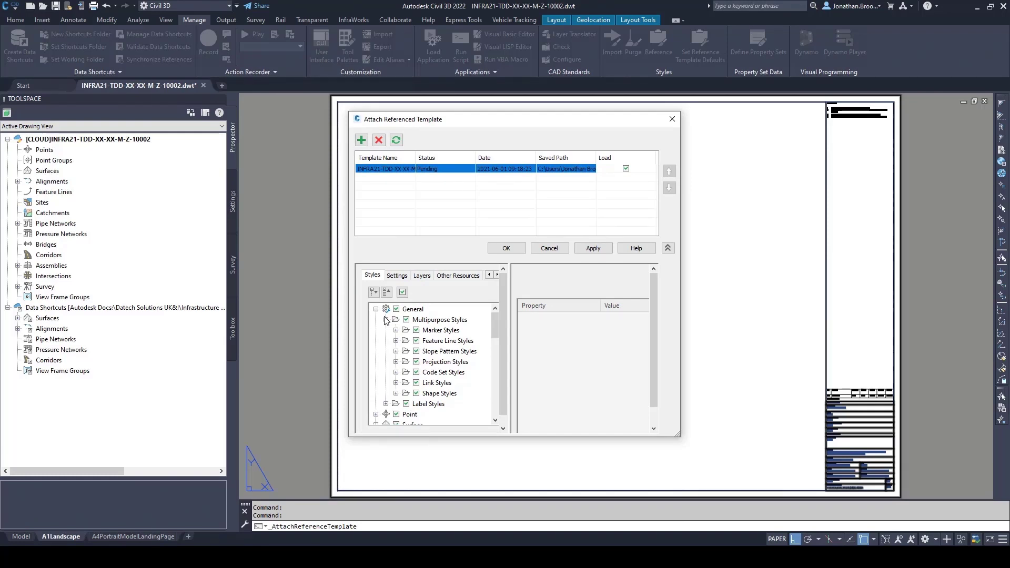
pyautogui.click(387, 320)
pyautogui.click(376, 309)
pyautogui.click(398, 276)
pyautogui.click(373, 276)
pyautogui.click(584, 251)
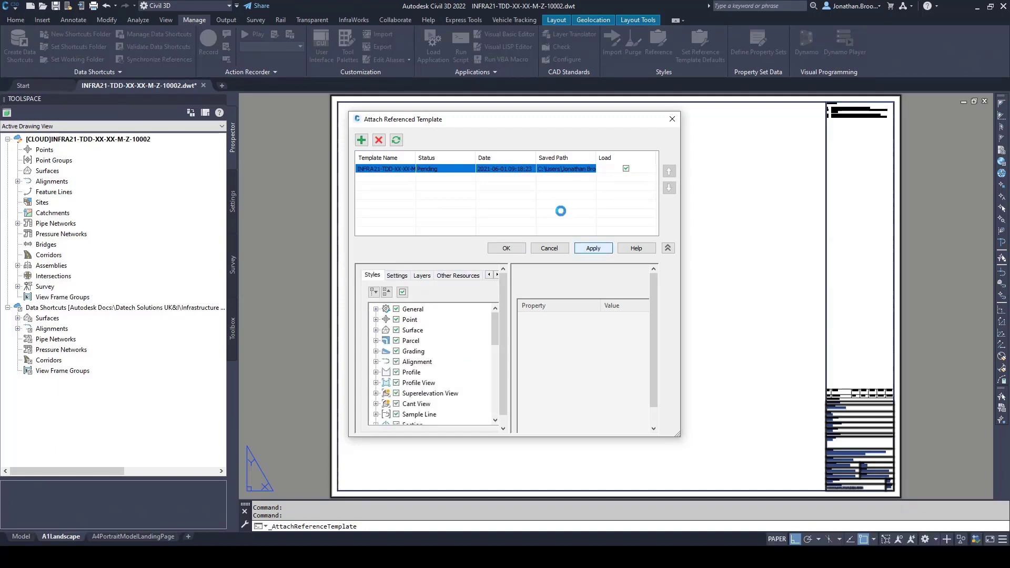
pyautogui.click(507, 248)
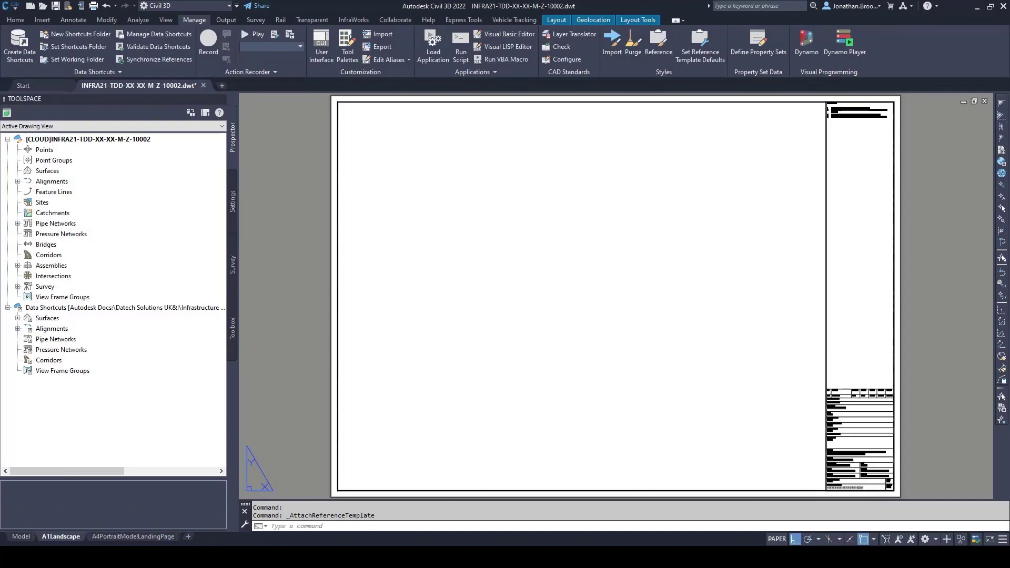
# Inspect the Surface, Point and Alignment styles in the template's Toolspace Settings tree
pyautogui.click(232, 211)
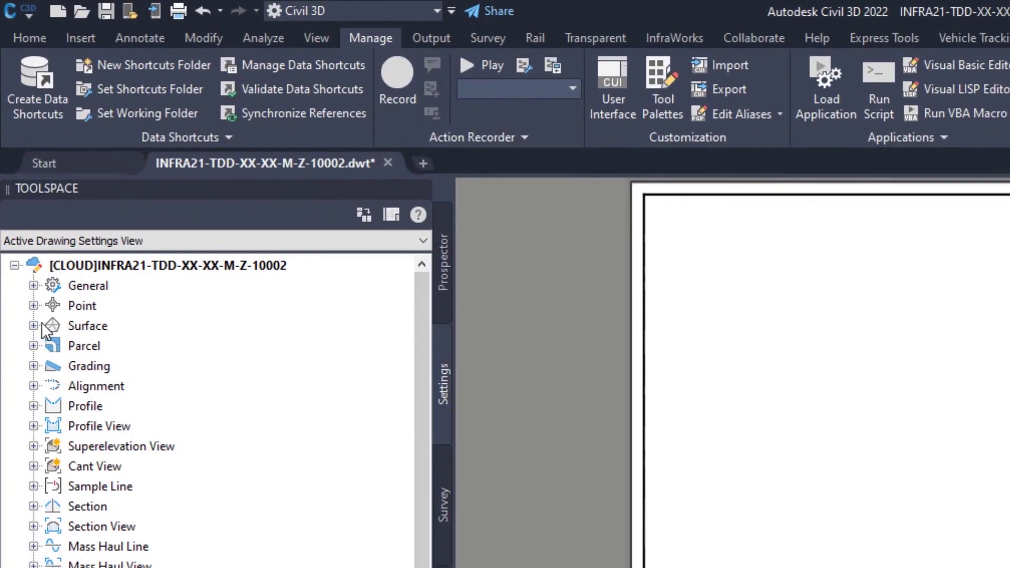
pyautogui.click(18, 171)
pyautogui.click(52, 345)
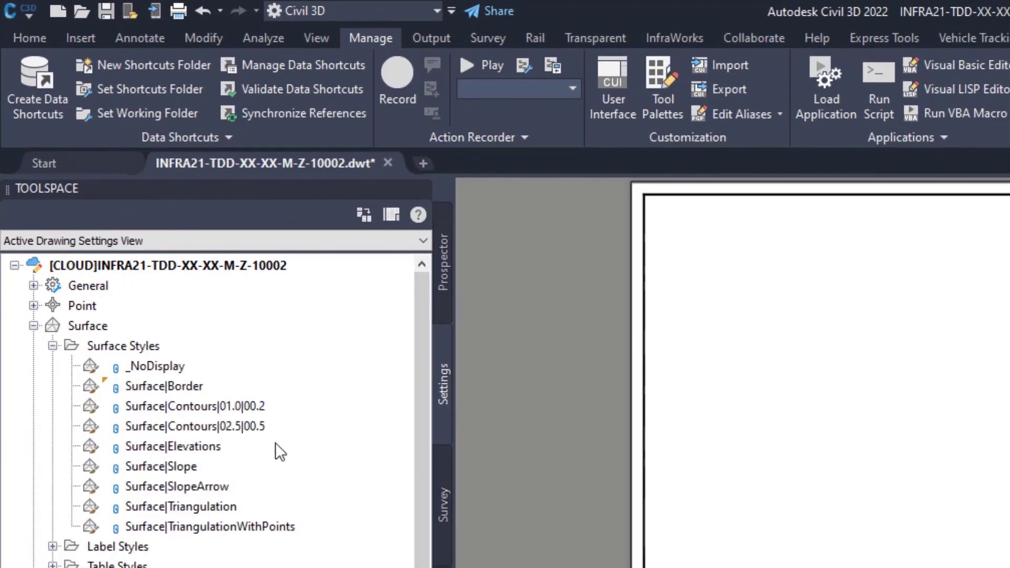
pyautogui.click(53, 345)
pyautogui.click(33, 326)
pyautogui.click(33, 307)
pyautogui.click(52, 345)
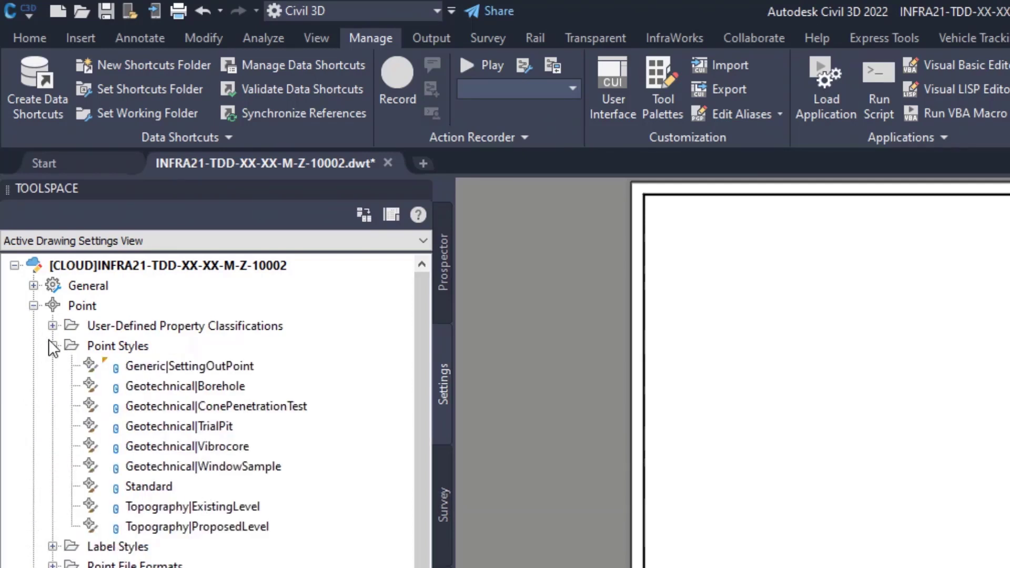
pyautogui.click(53, 346)
pyautogui.click(33, 305)
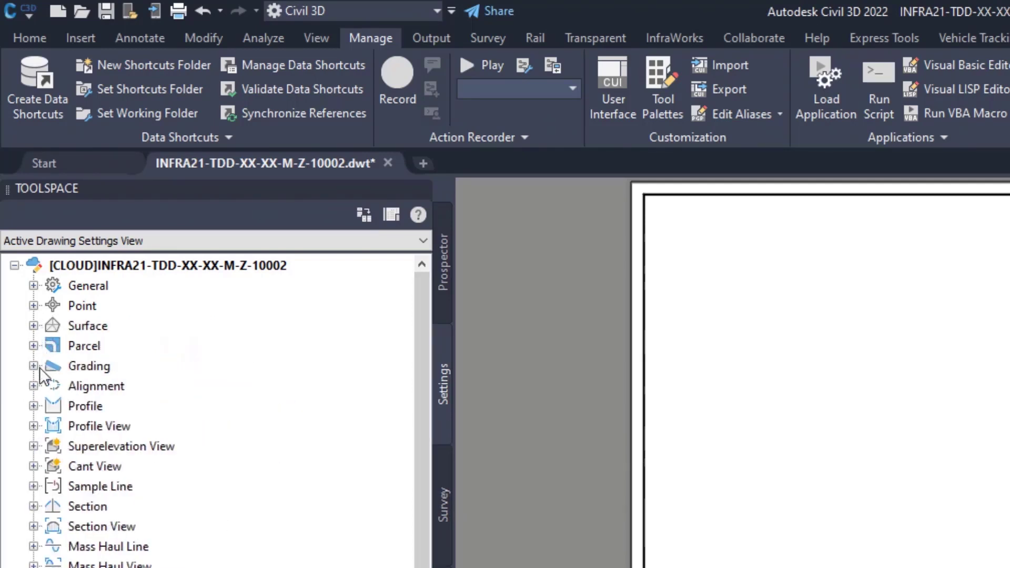
pyautogui.click(33, 386)
pyautogui.click(53, 406)
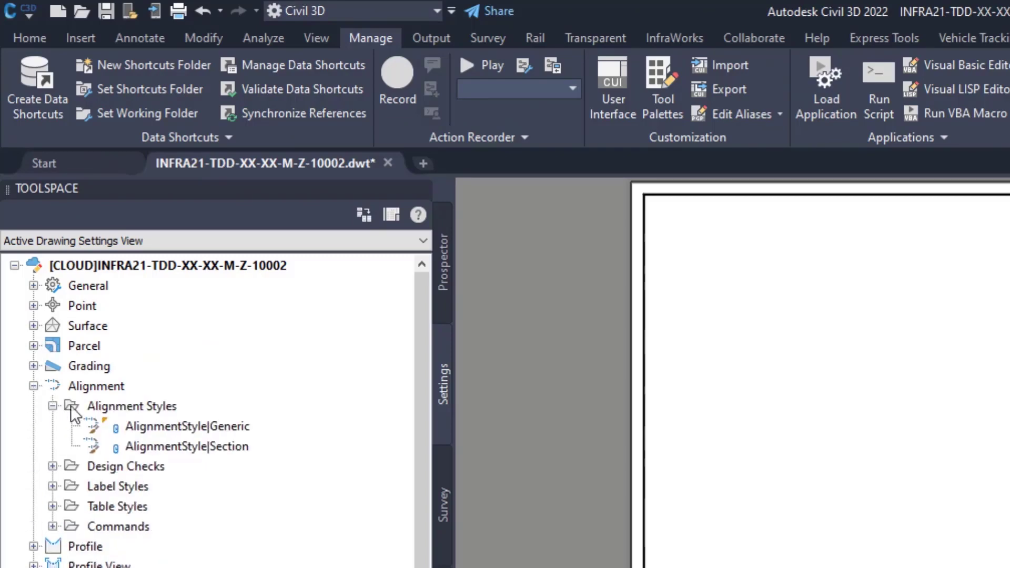
pyautogui.click(53, 407)
pyautogui.click(34, 386)
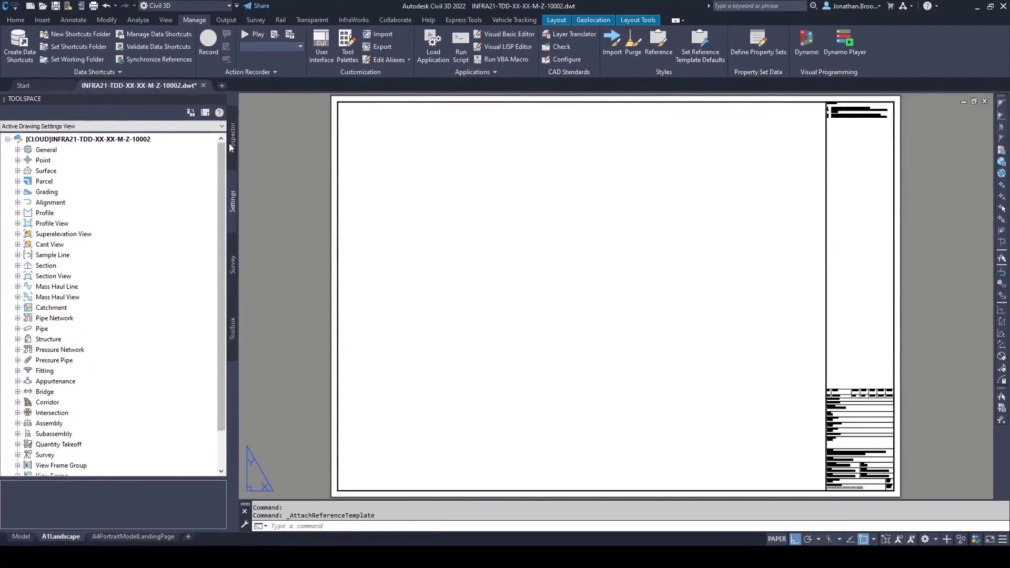
# Return to Prospector, save the 10002.dwt template with Ctrl+S and close it
pyautogui.click(230, 142)
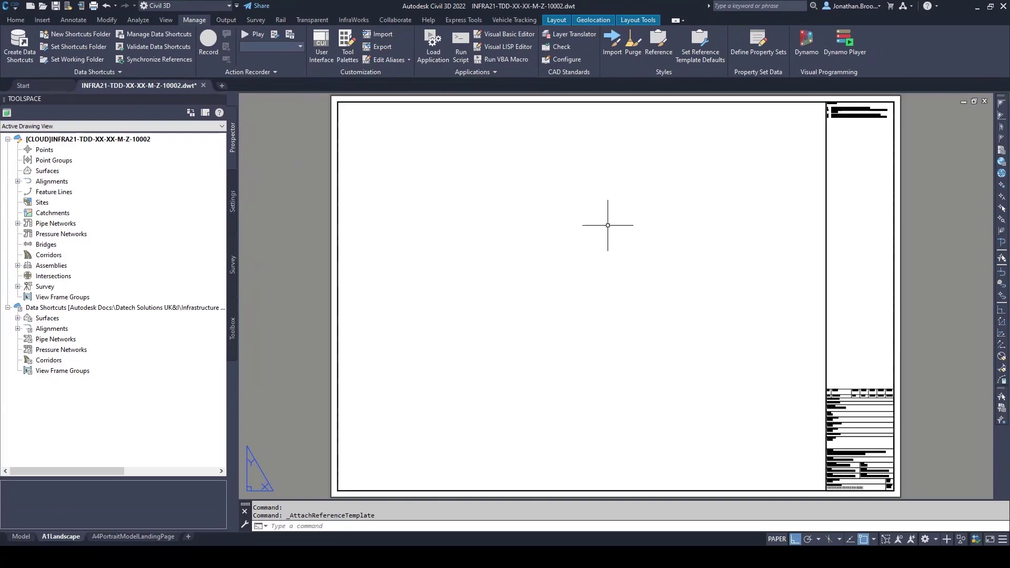
pyautogui.click(58, 10)
pyautogui.hotkey('ctrl', 's')
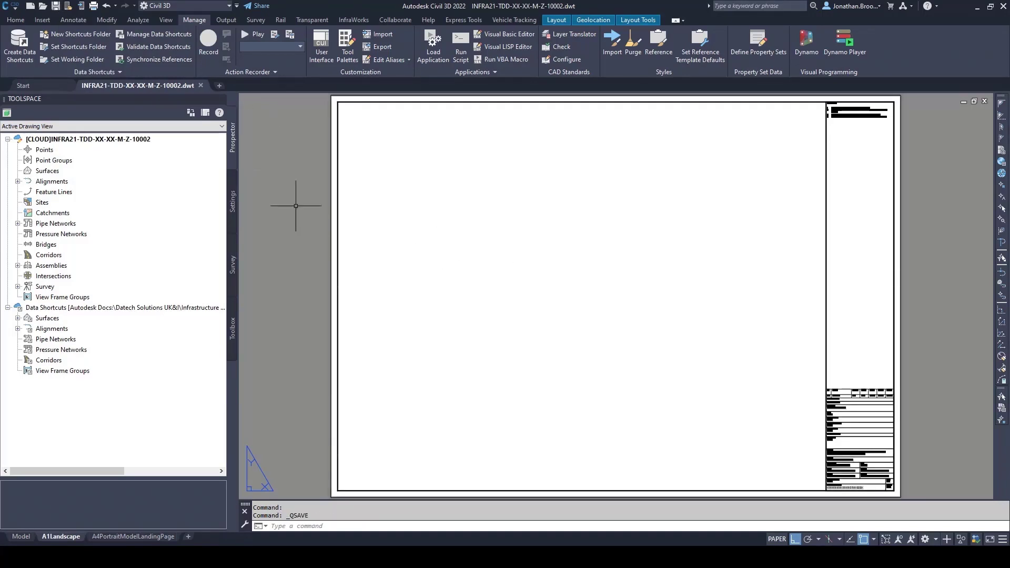
pyautogui.click(201, 85)
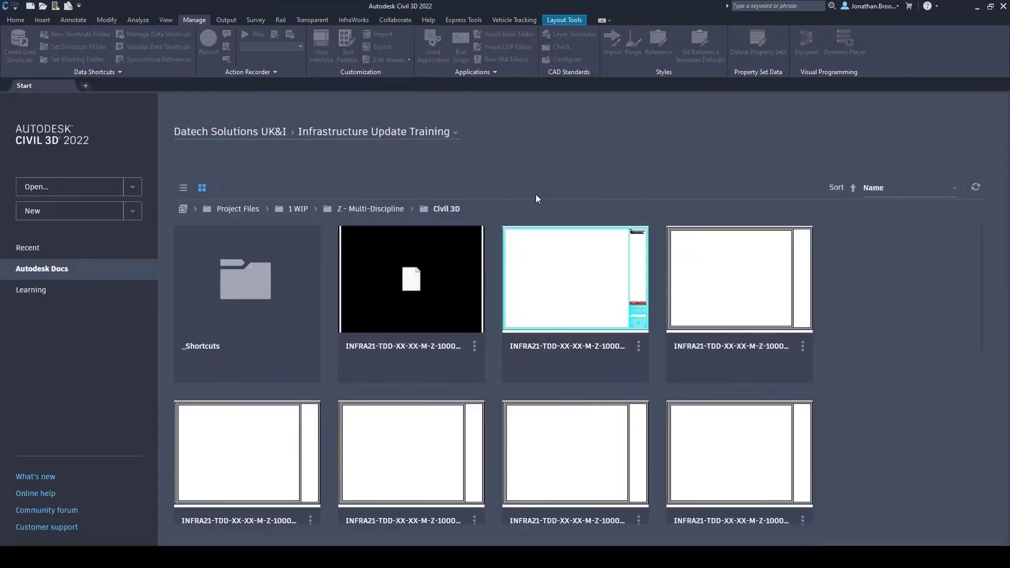
# Start a new drawing from the INFRA21 template in Infrastructure Update Training › 1 WIP › Z - Multi-Discipline › Civil 3D
pyautogui.click(133, 211)
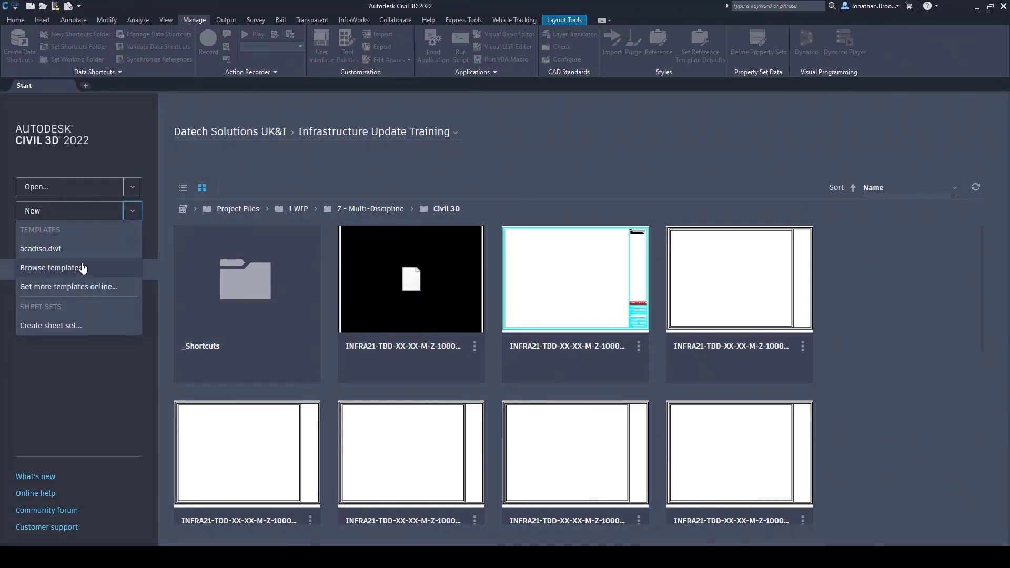
pyautogui.click(53, 268)
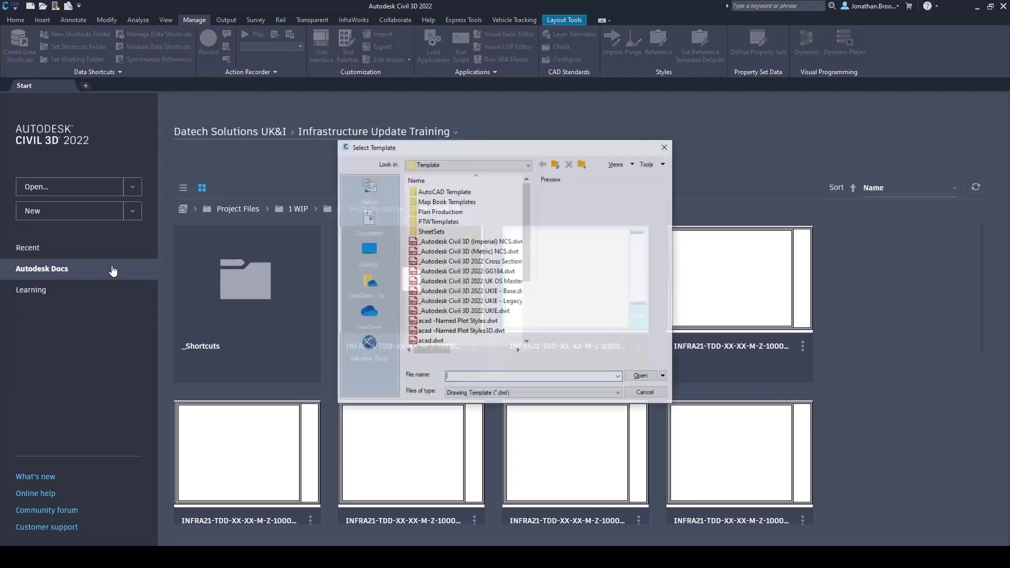
pyautogui.click(369, 345)
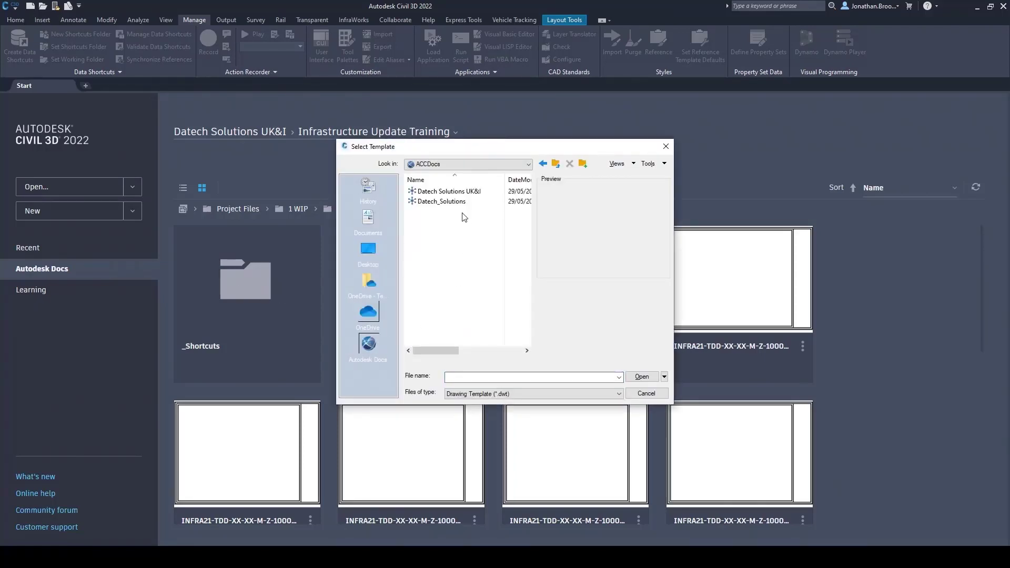
pyautogui.doubleClick(457, 191)
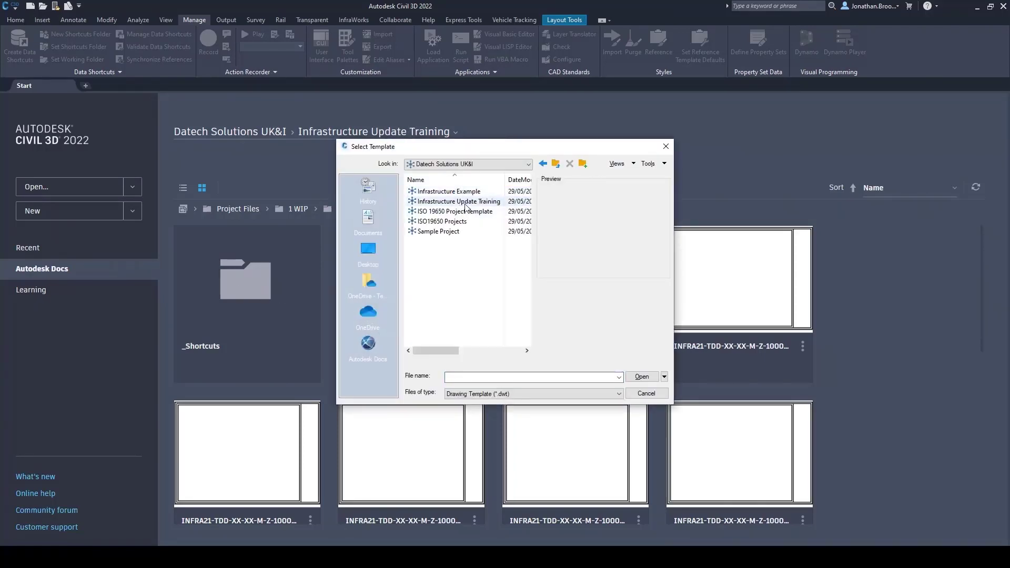
pyautogui.doubleClick(466, 203)
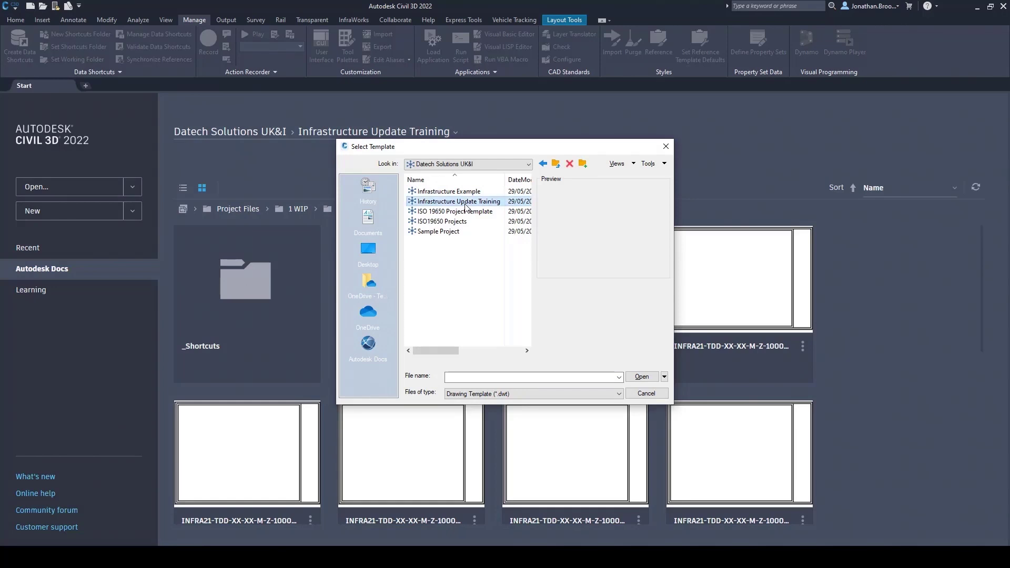
pyautogui.click(443, 203)
pyautogui.doubleClick(443, 203)
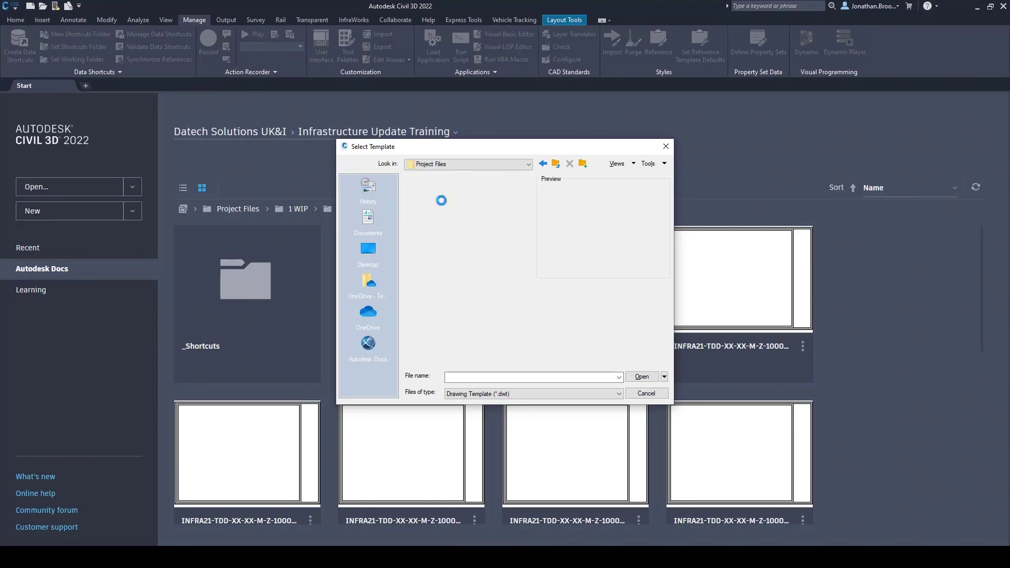
pyautogui.doubleClick(428, 192)
pyautogui.doubleClick(437, 211)
pyautogui.doubleClick(432, 191)
pyautogui.click(457, 201)
pyautogui.click(643, 378)
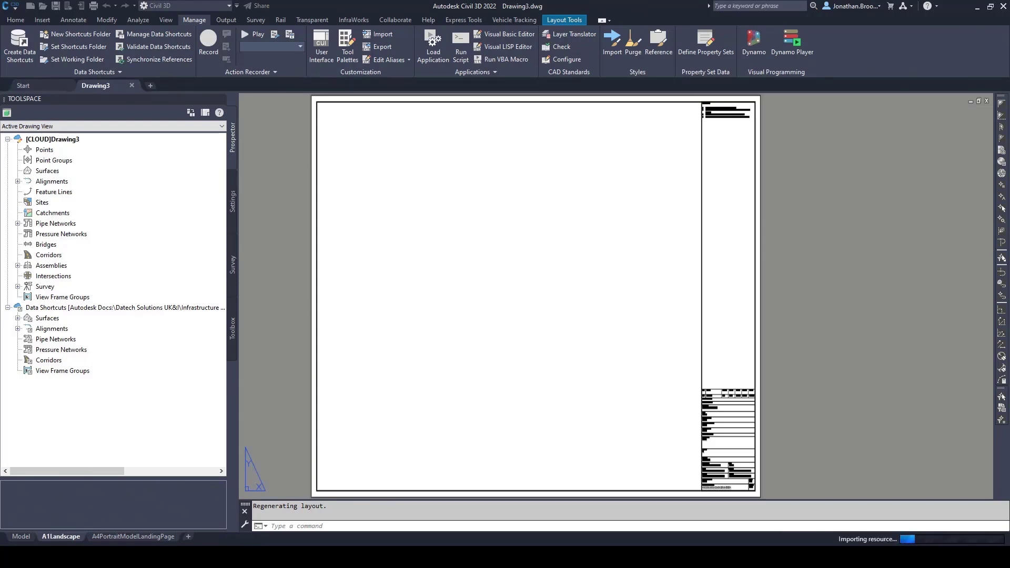
# Zoom to the whole sheet and confirm the surface styles came across in Settings
pyautogui.middleClick(577, 311)
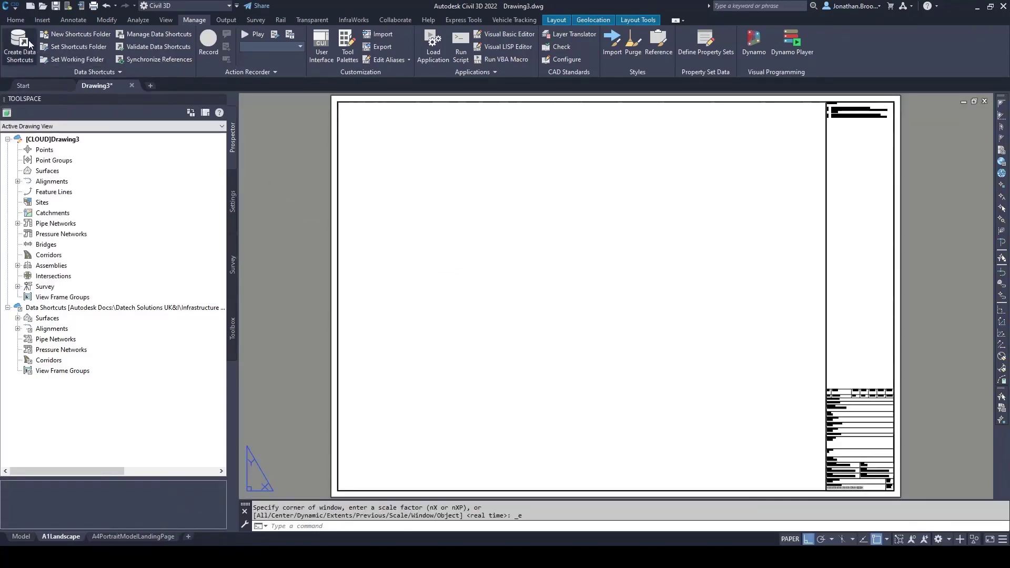
pyautogui.click(22, 21)
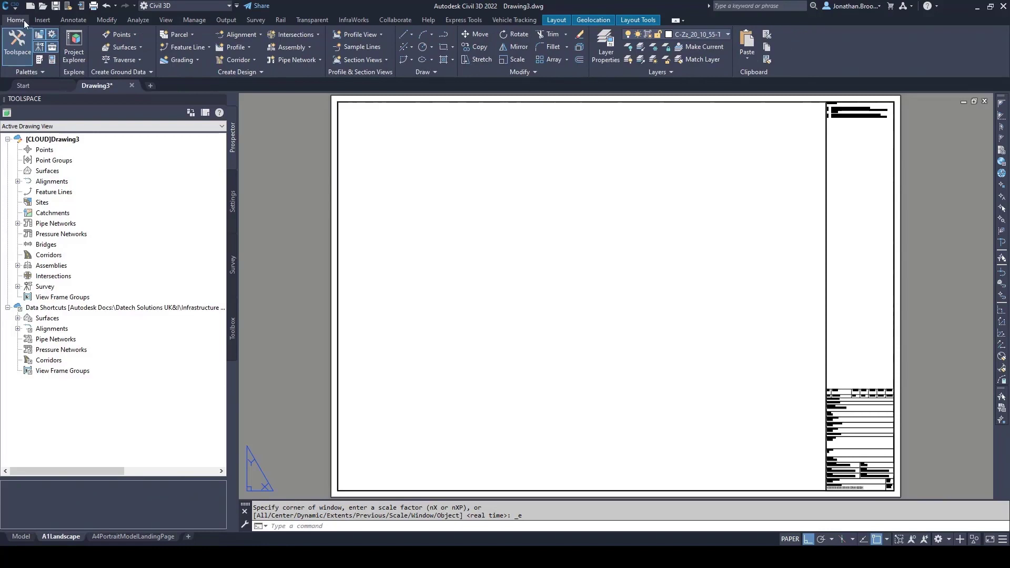
pyautogui.click(232, 203)
pyautogui.click(17, 170)
pyautogui.click(28, 182)
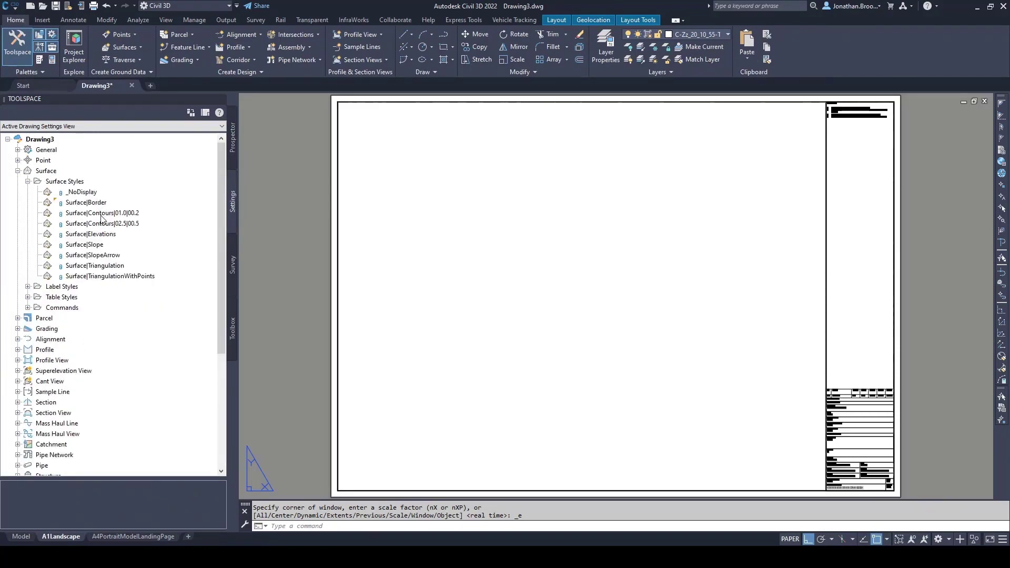
pyautogui.click(27, 182)
pyautogui.click(17, 171)
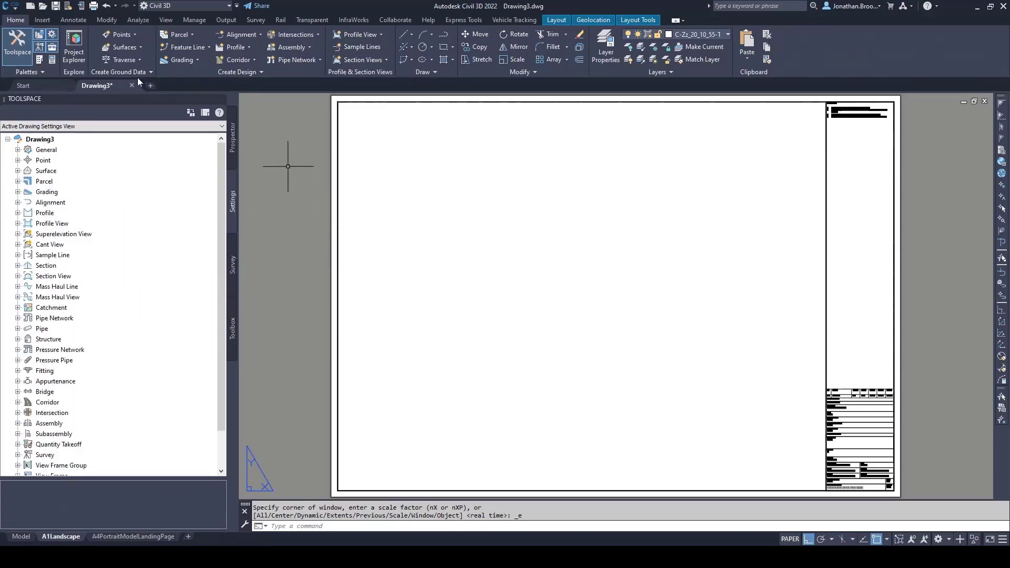
# Save as INFRA21-TDD-EW-00-M-G-00002.dwg in 1 WIP › G - Ground Engineering, replacing the existing file
pyautogui.click(12, 9)
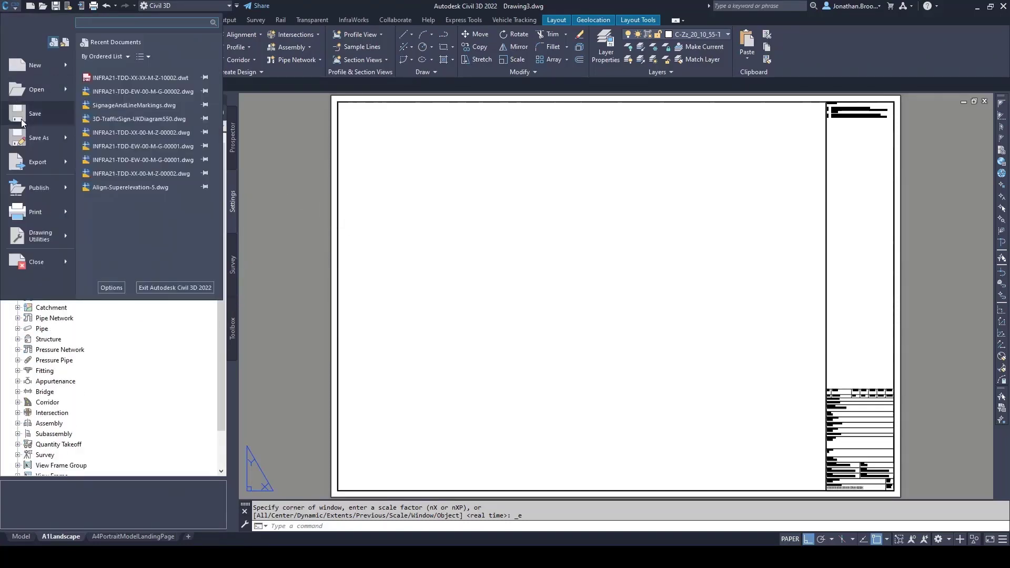
pyautogui.press('Escape')
pyautogui.hotkey('ctrl', 'shift', 's')
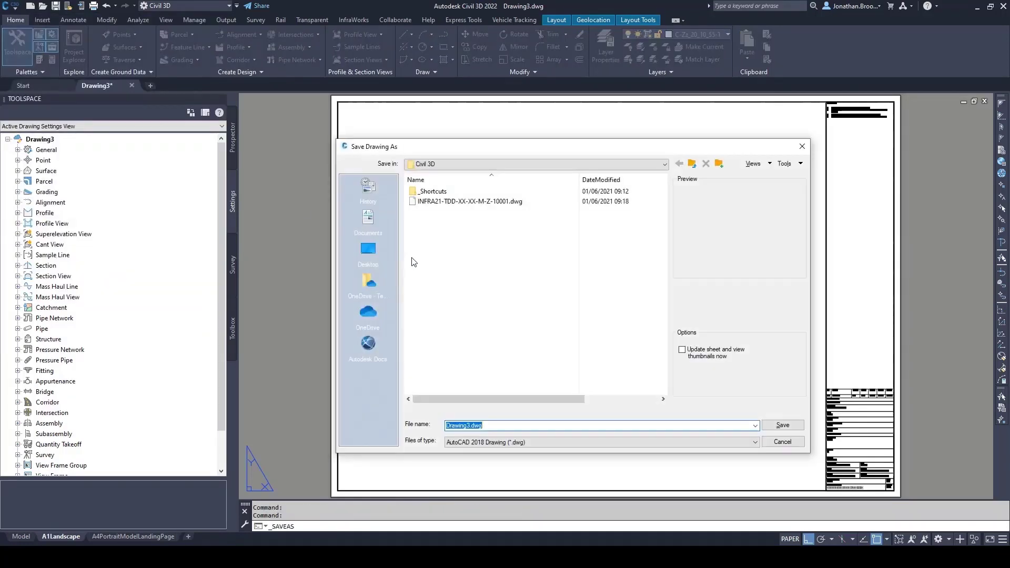
pyautogui.click(526, 164)
pyautogui.click(505, 250)
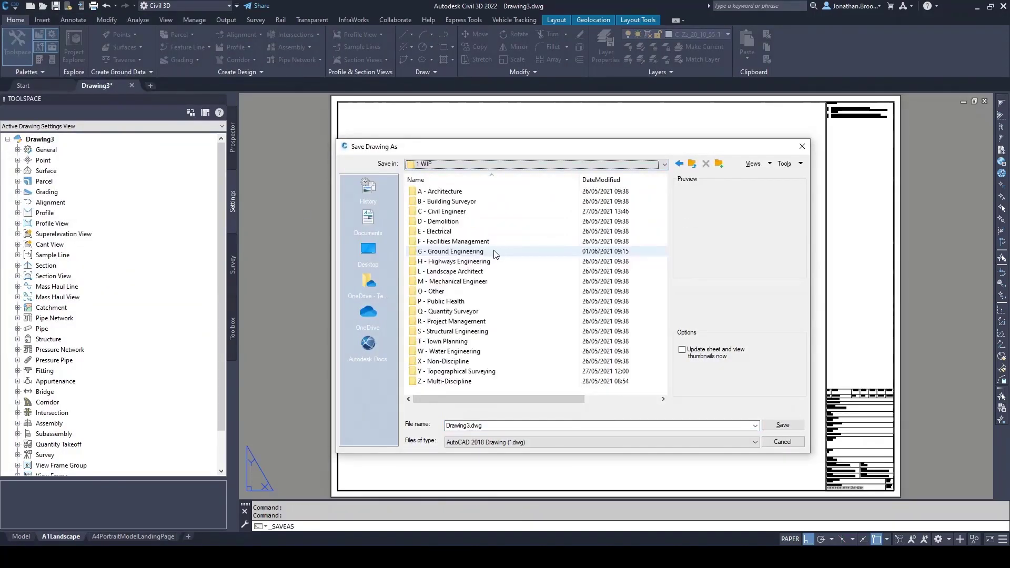
pyautogui.doubleClick(500, 255)
pyautogui.click(484, 213)
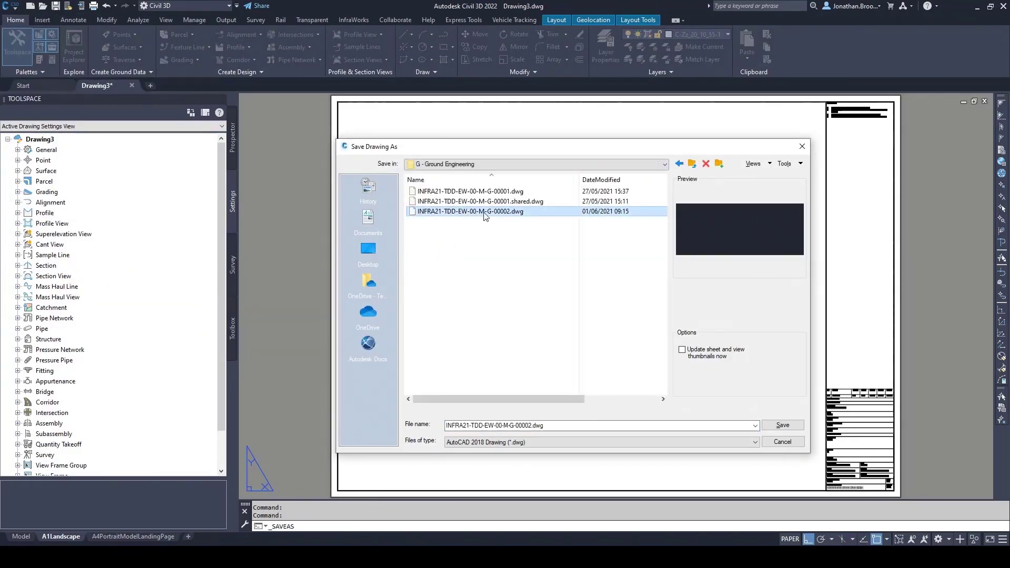
pyautogui.click(783, 425)
pyautogui.click(568, 332)
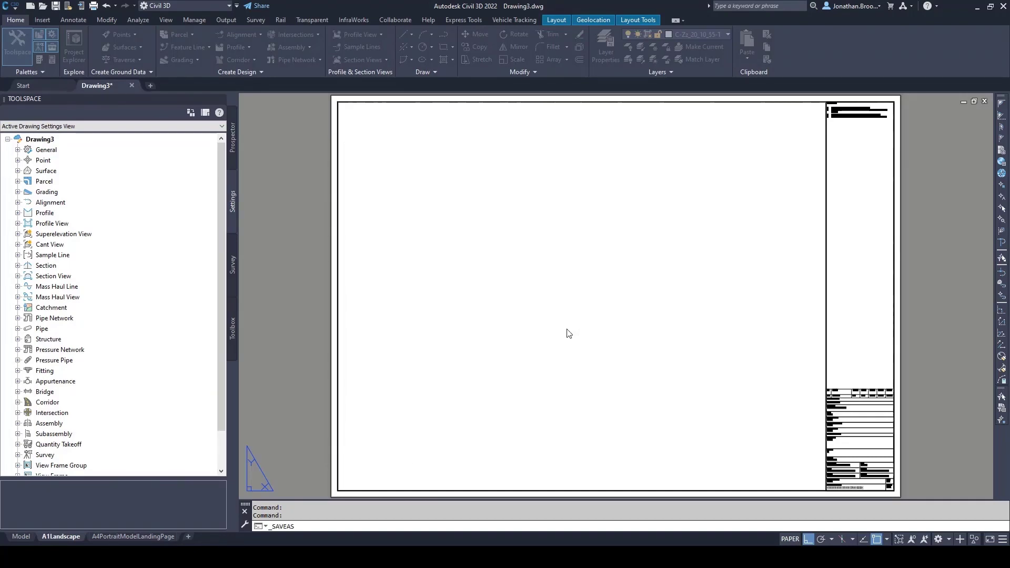